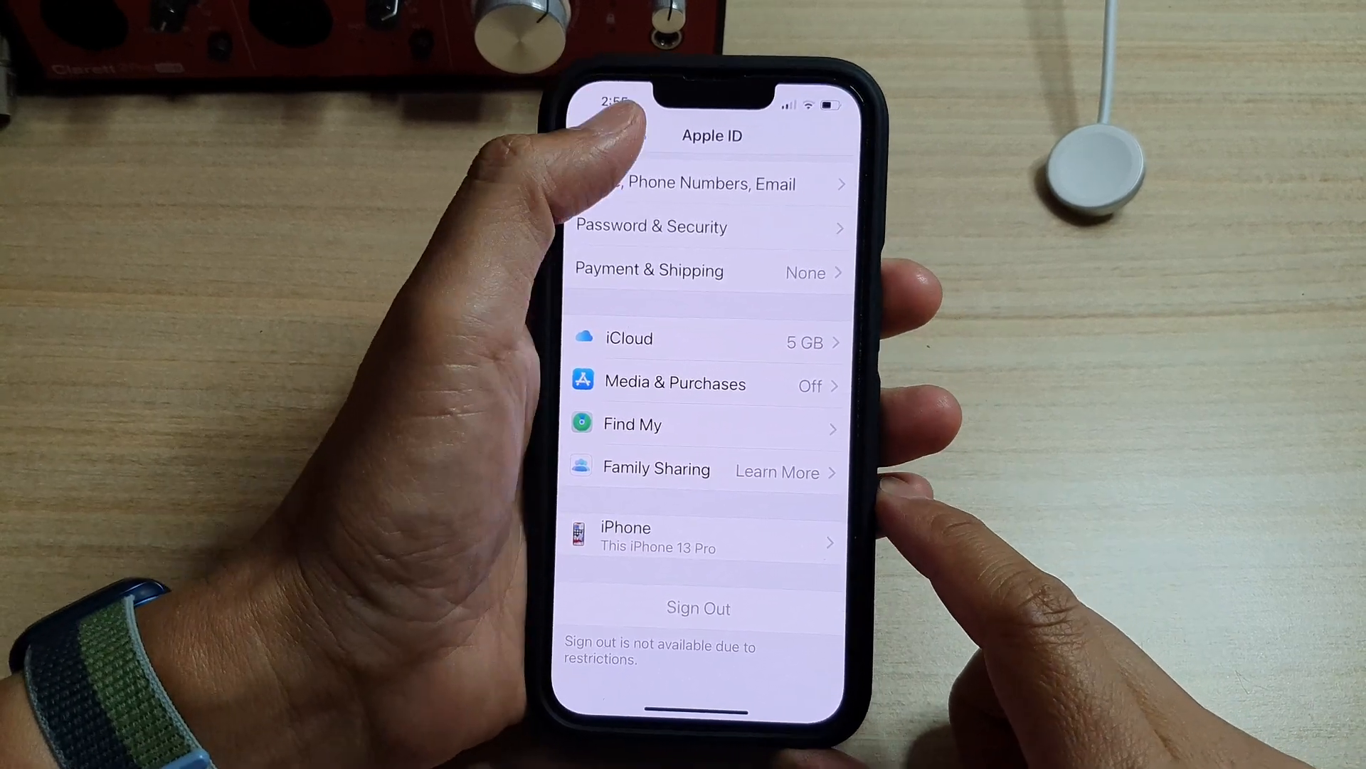
Return from the Apple ID page to the Settings list and go to the home screen
left_click(638, 132)
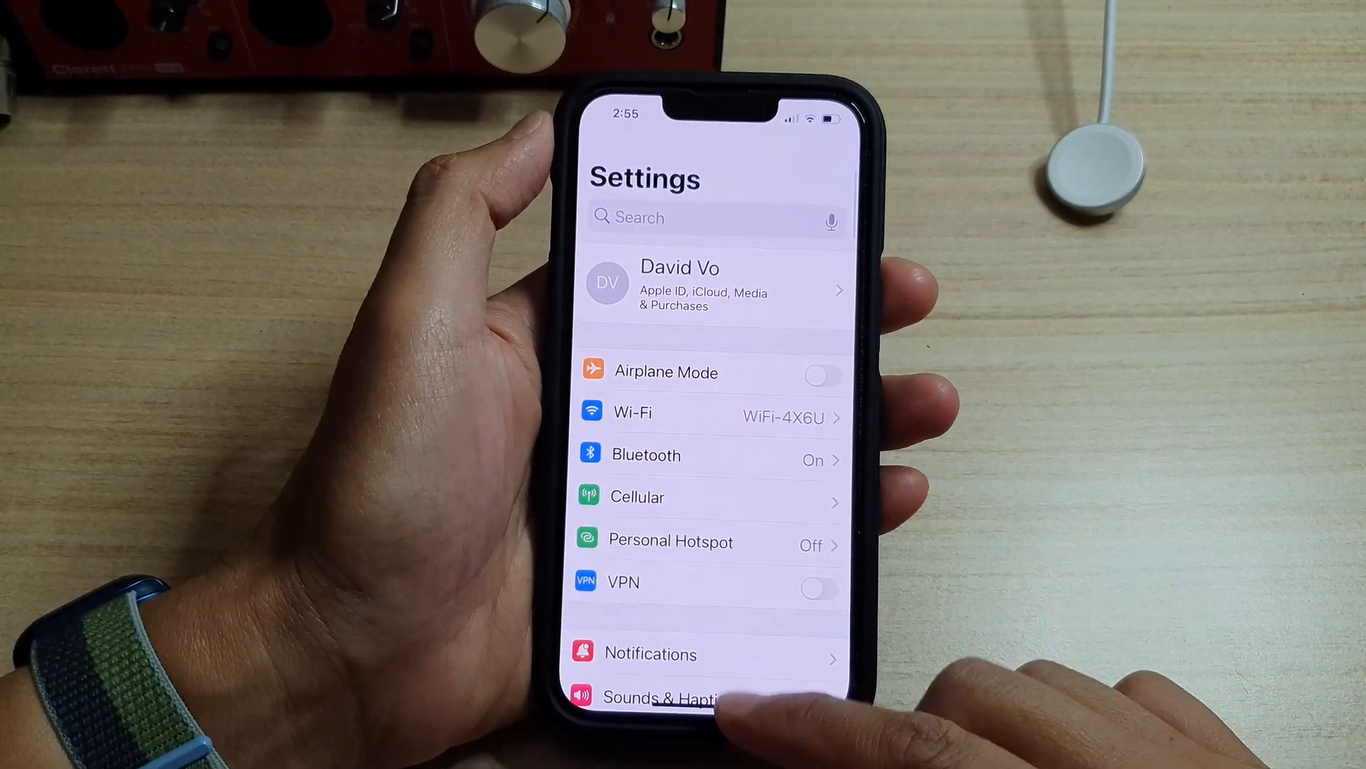
left_click_drag(747, 705, 726, 480)
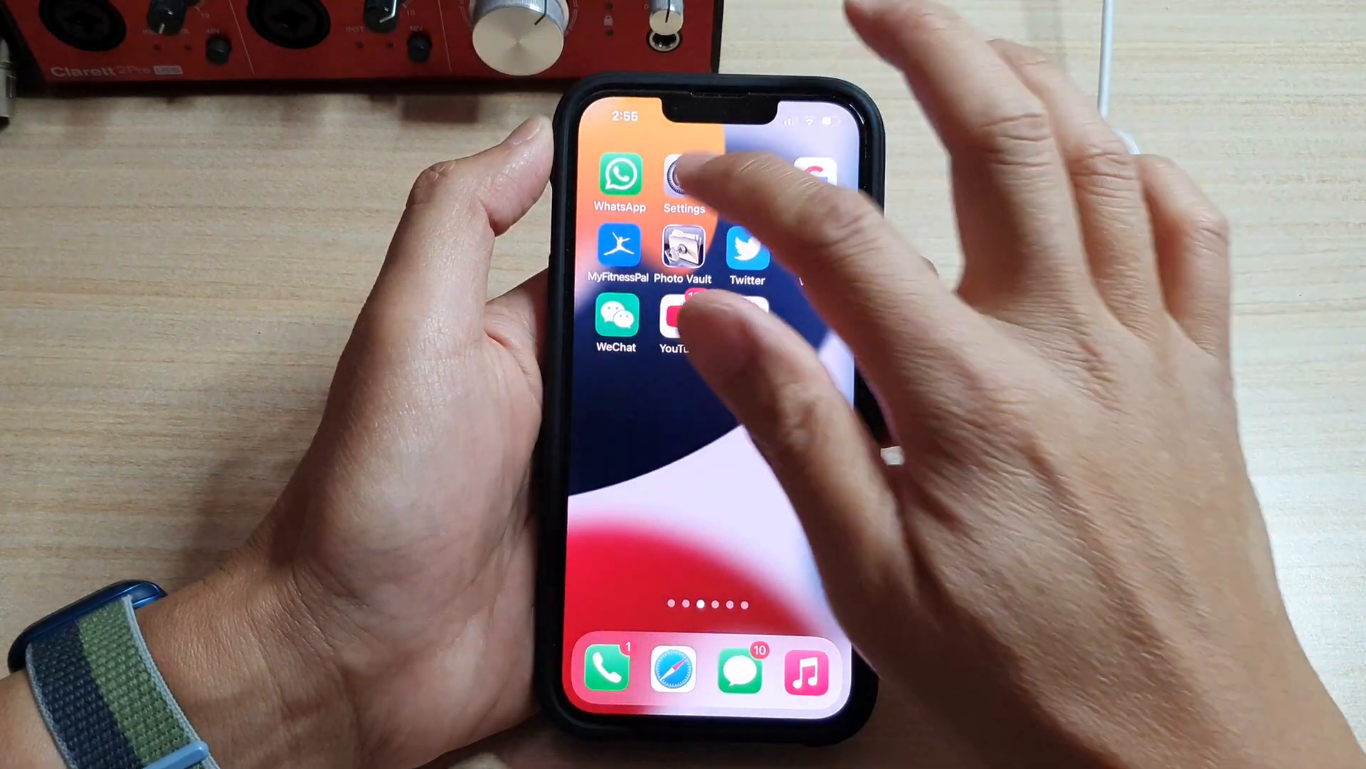
Launch Settings from the home screen and go into Screen Time
left_click(684, 177)
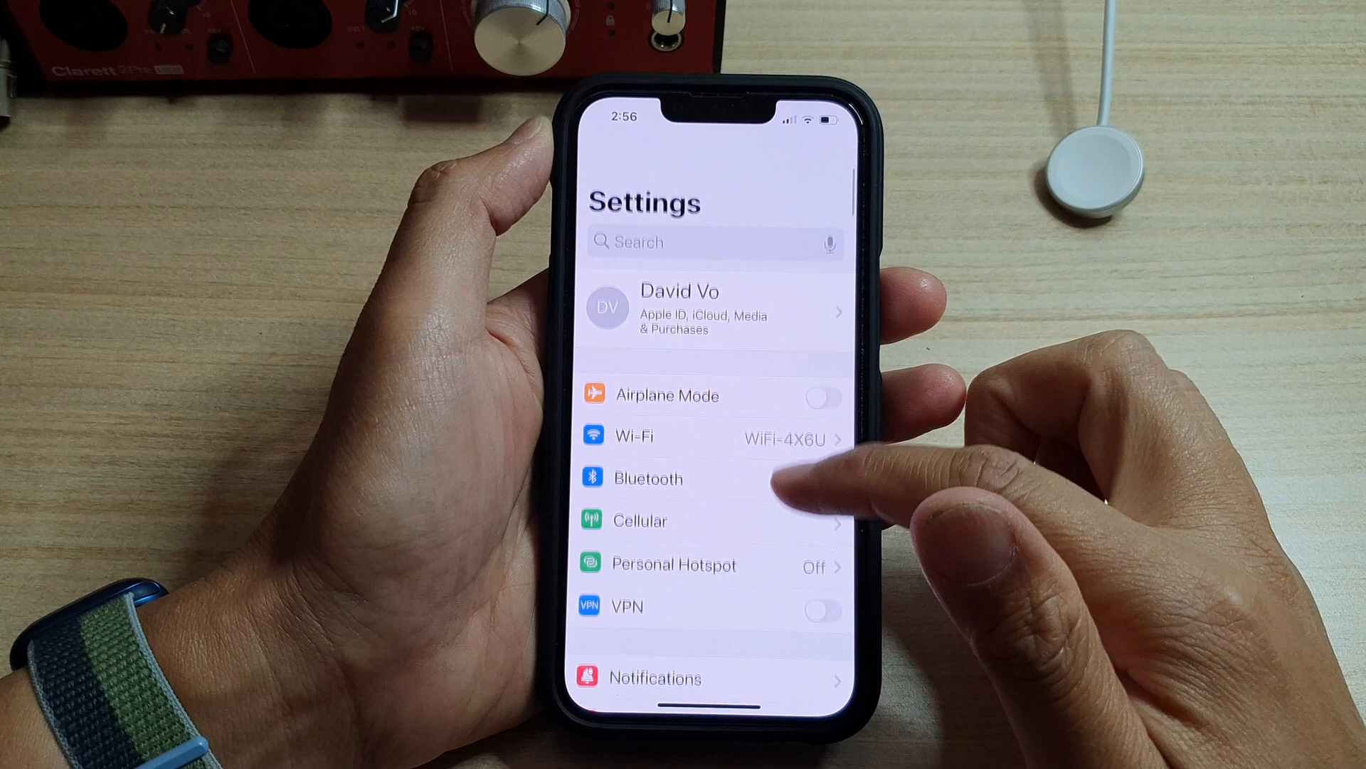
scroll(748, 480, "down", 8)
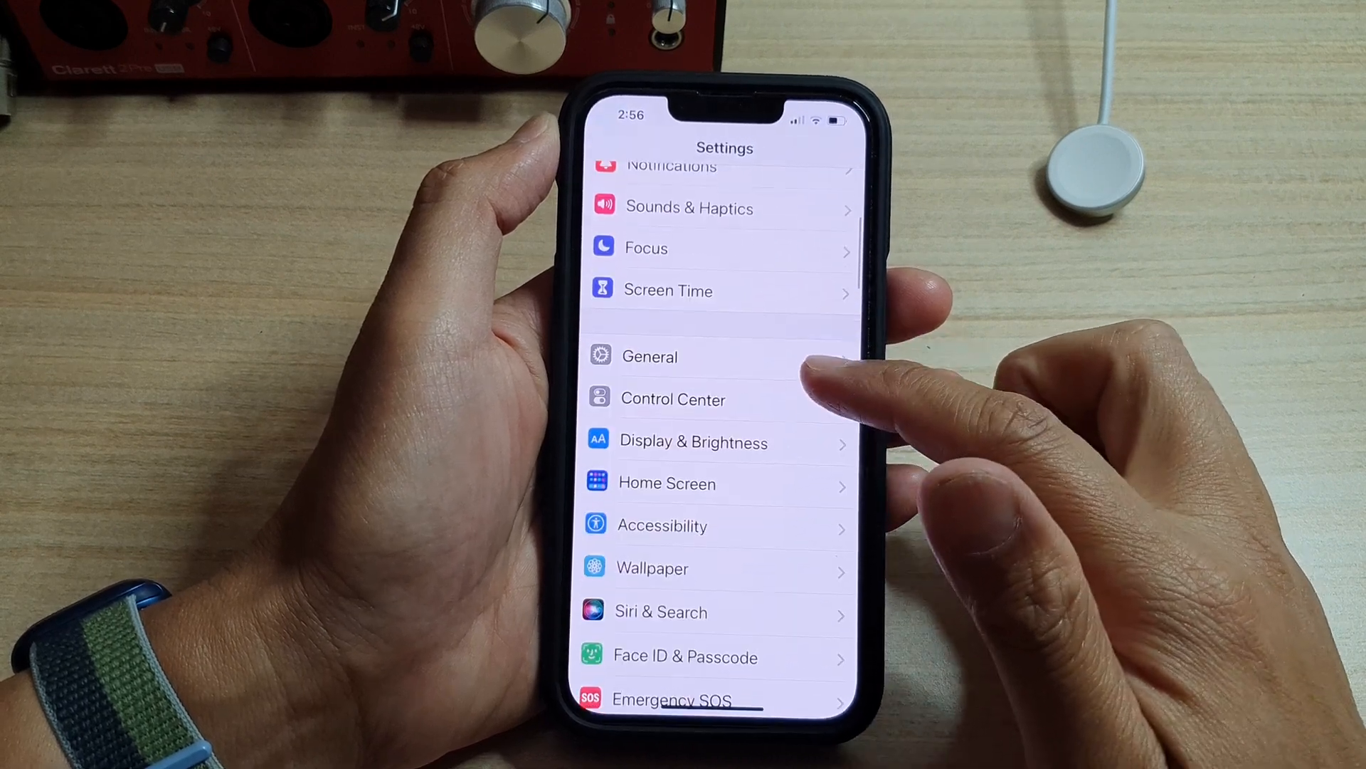
left_click(695, 290)
scroll(727, 480, "down", 3)
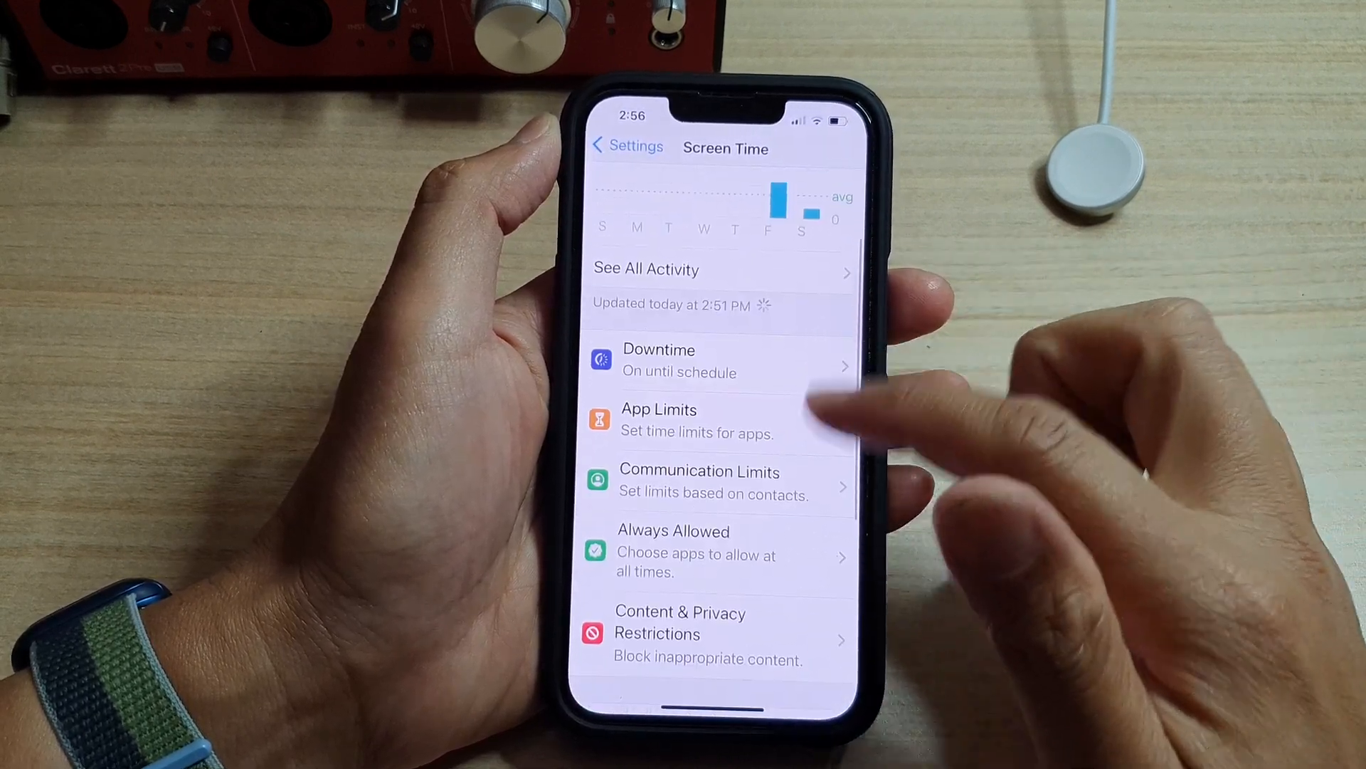
scroll(726, 448, "down", 2)
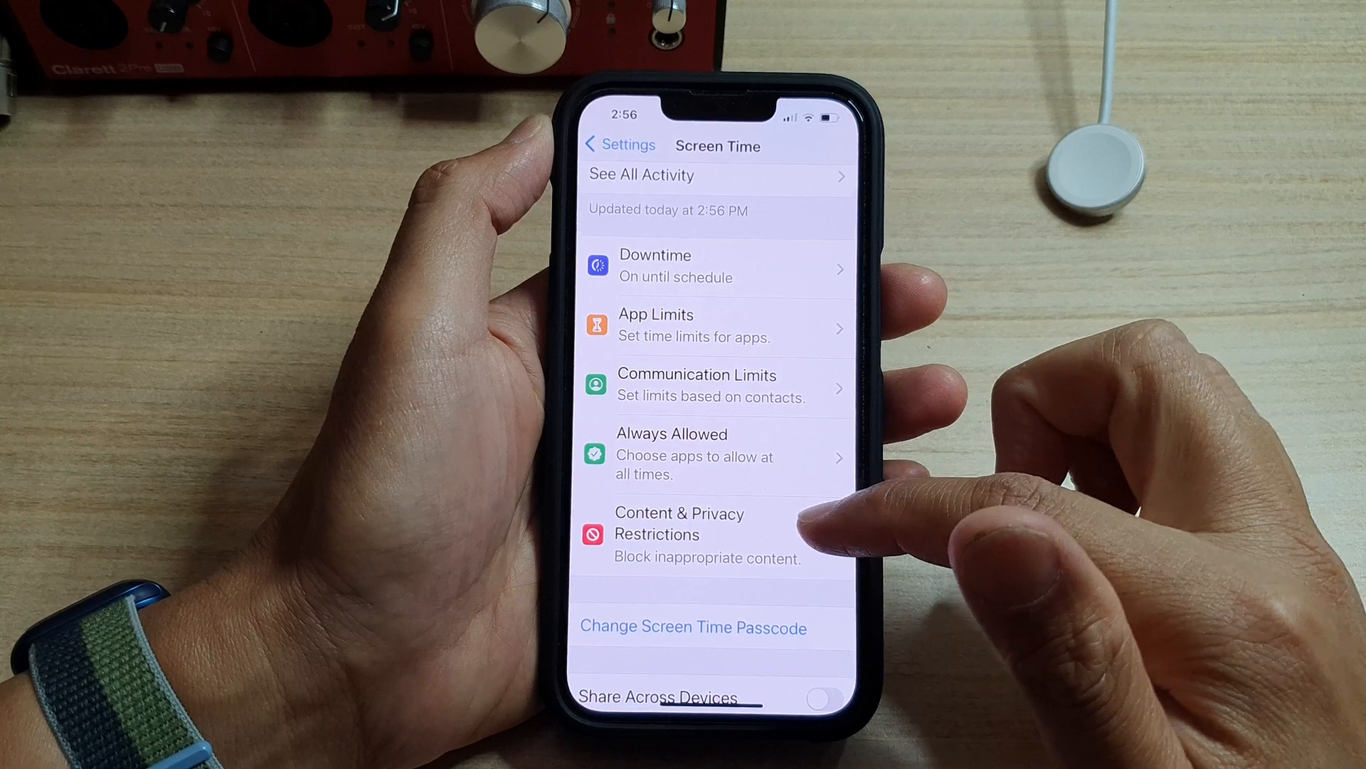
Switch Content & Privacy Restrictions off, confirming with the four-digit Screen Time passcode
left_click(747, 529)
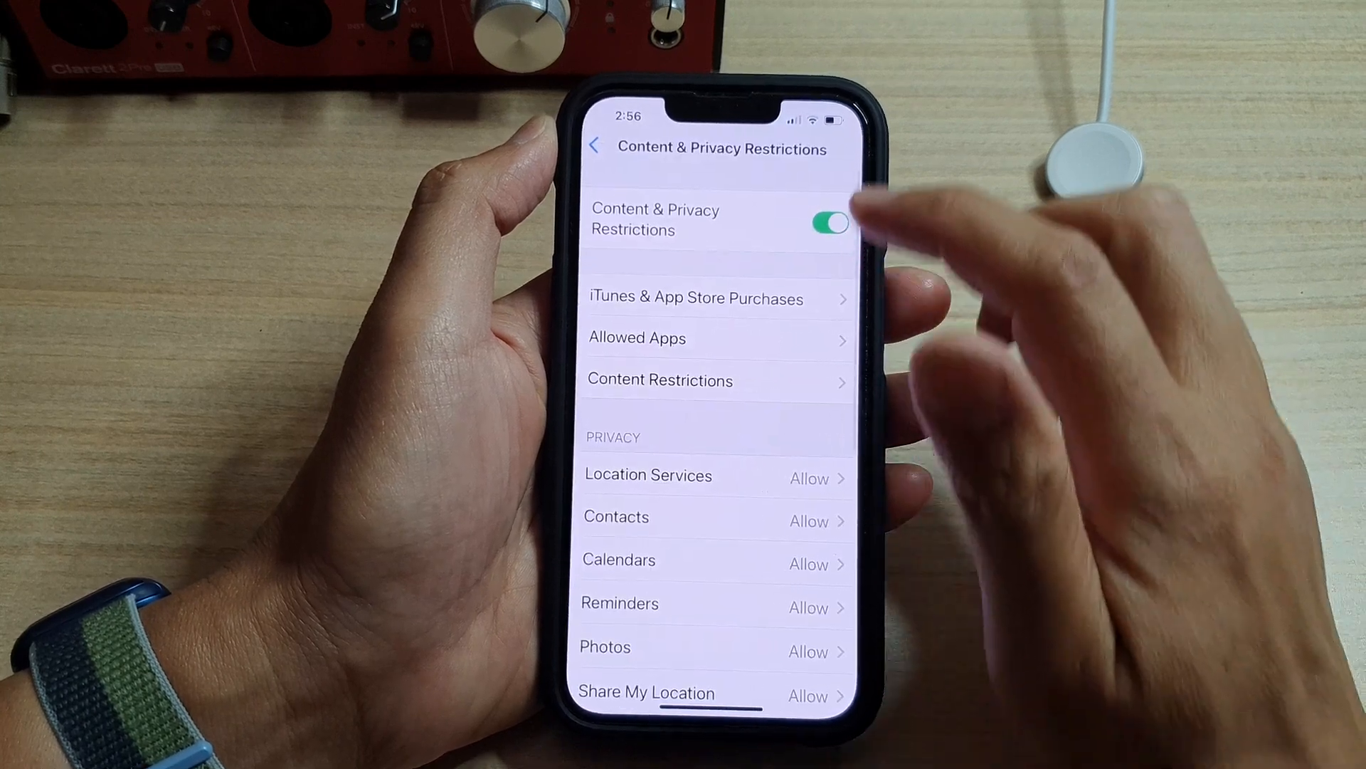
left_click(832, 222)
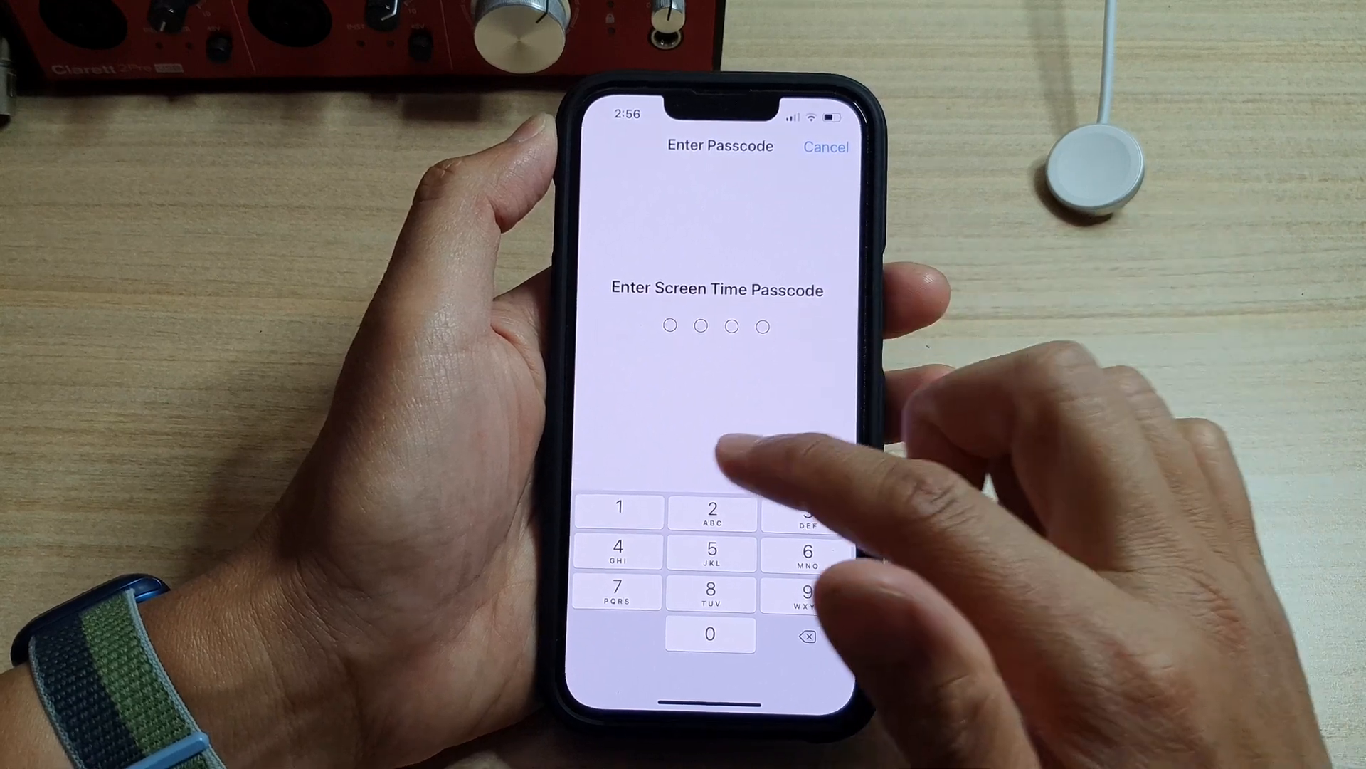
left_click(713, 512)
left_click(620, 511)
left_click(810, 511)
left_click(620, 551)
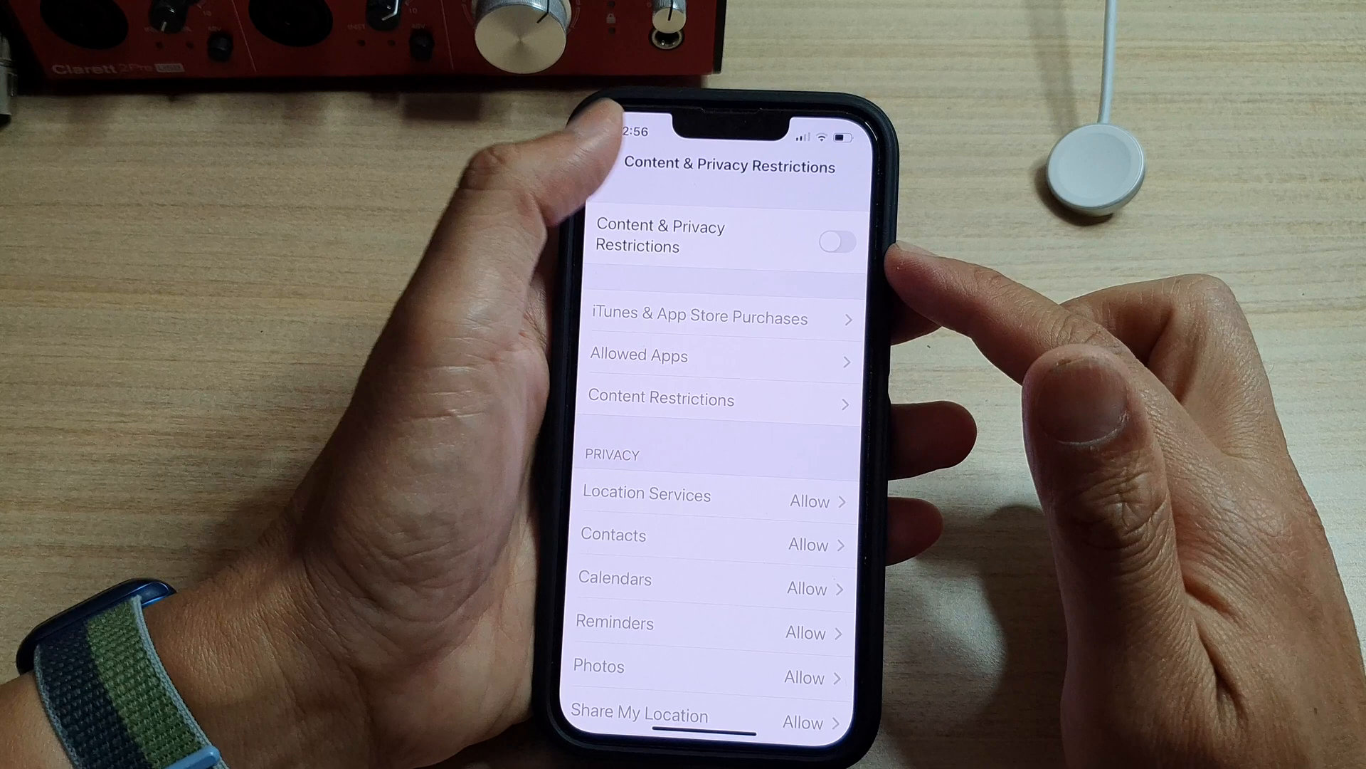
Navigate back to the Settings list and reopen the Apple ID account page
left_click(600, 145)
left_click_drag(791, 427, 790, 641)
left_click(638, 167)
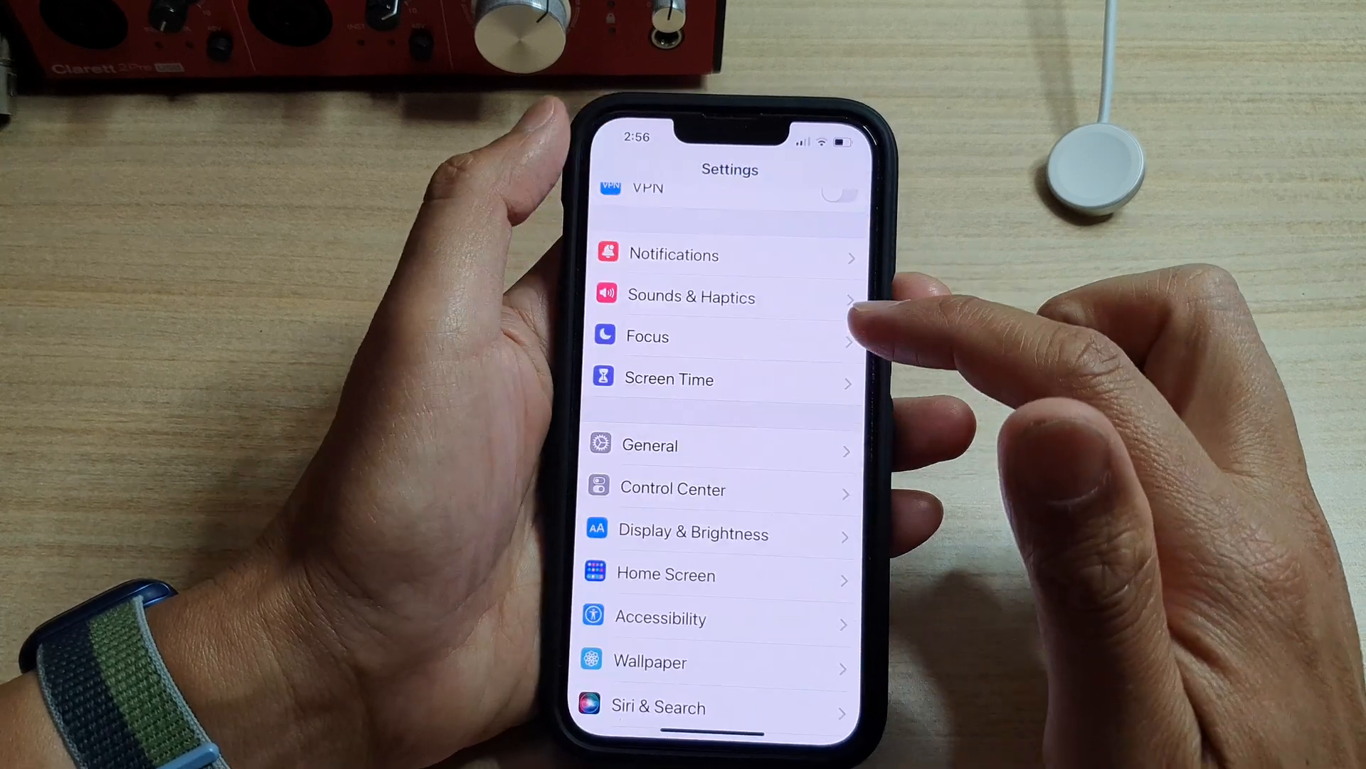
left_click_drag(769, 375, 769, 640)
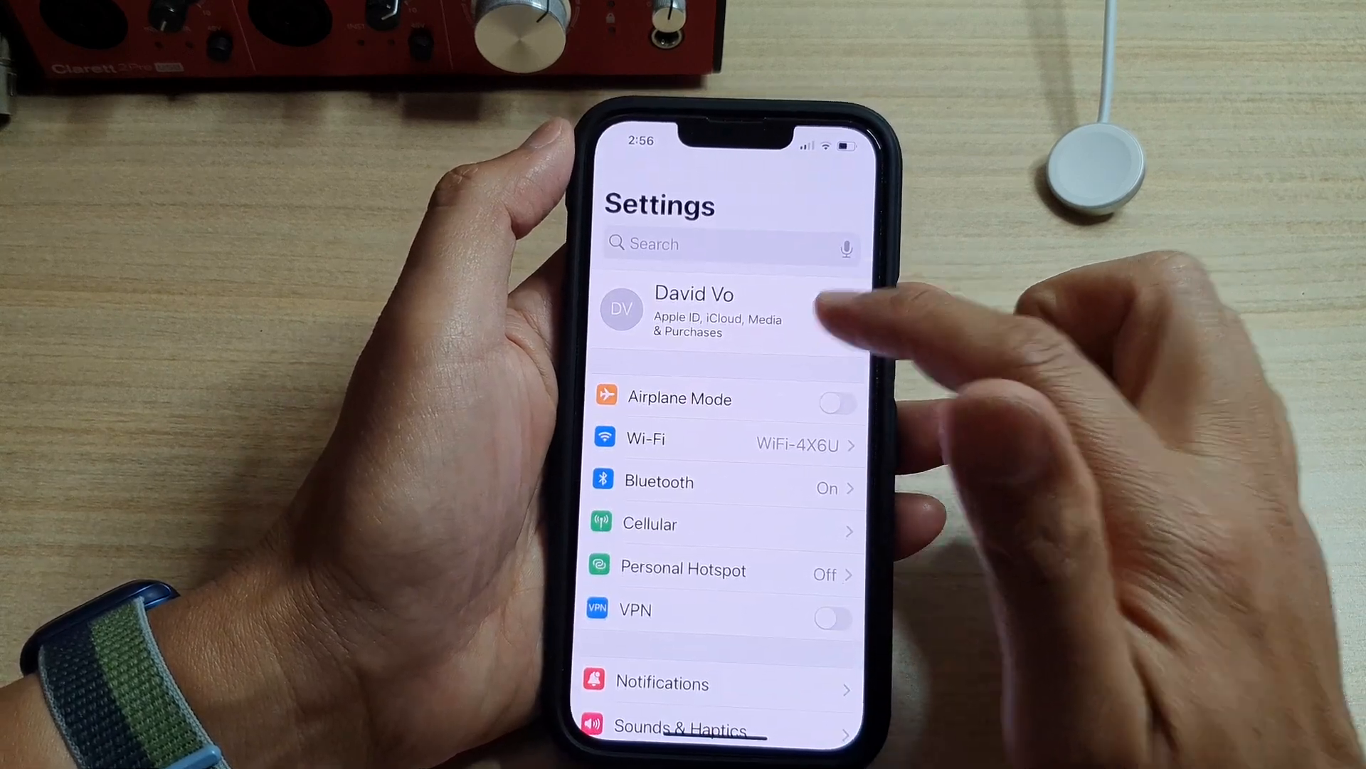
left_click(748, 320)
left_click_drag(769, 534, 769, 321)
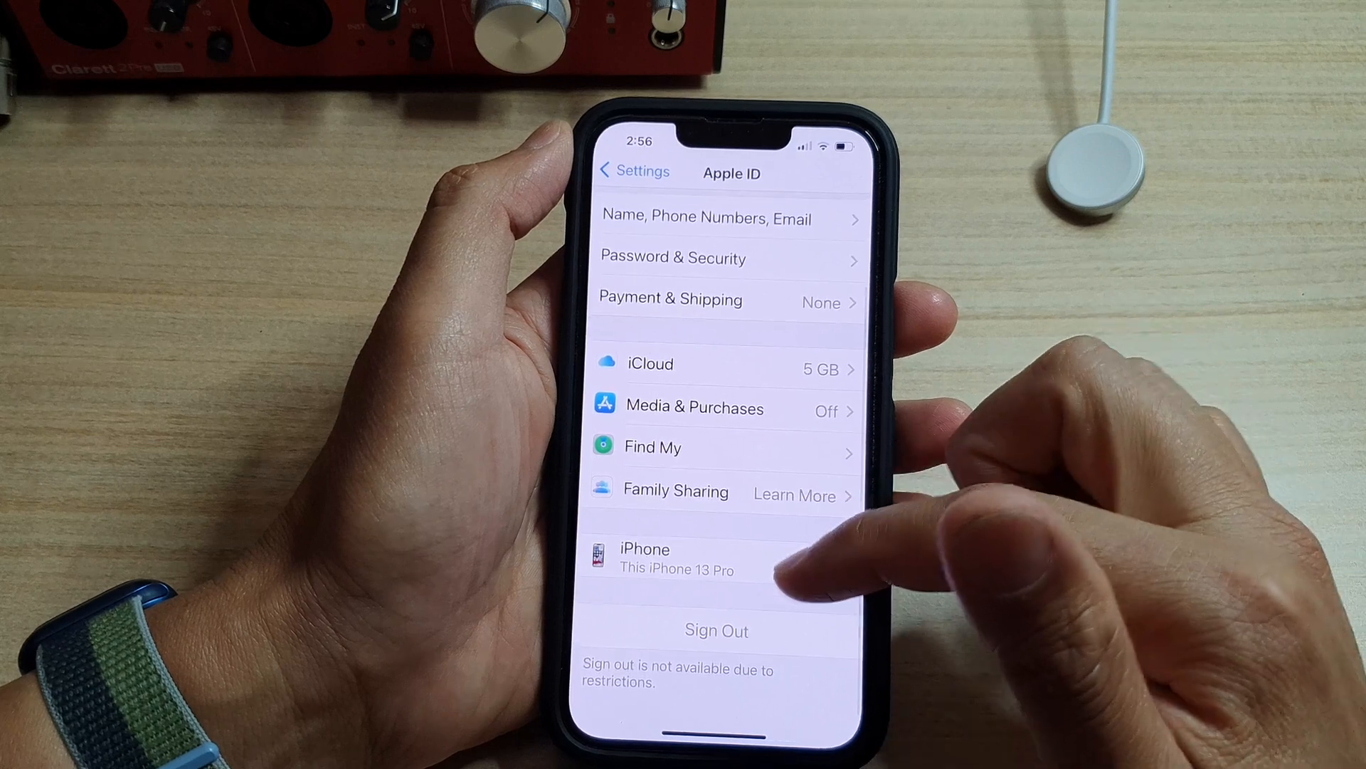